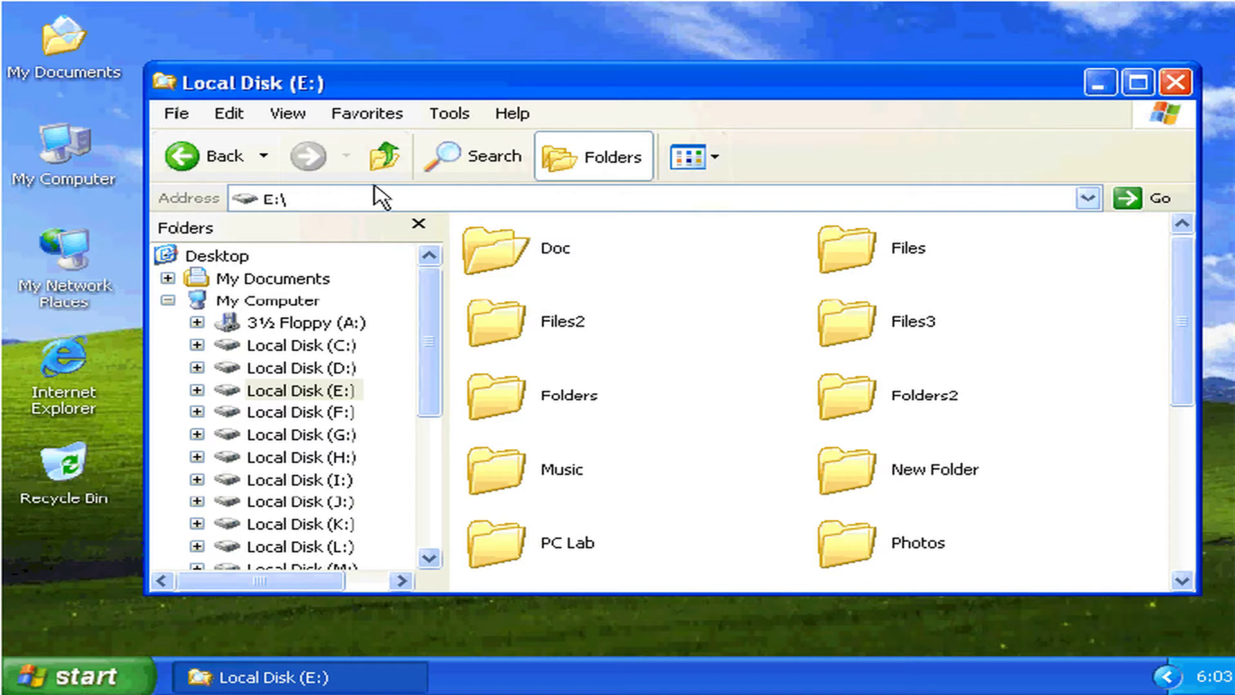
# Open the toolbar customization for the E: drive window and add the Cut button to the current toolbar
pyautogui.click(287, 123)
pyautogui.moveTo(298, 141)
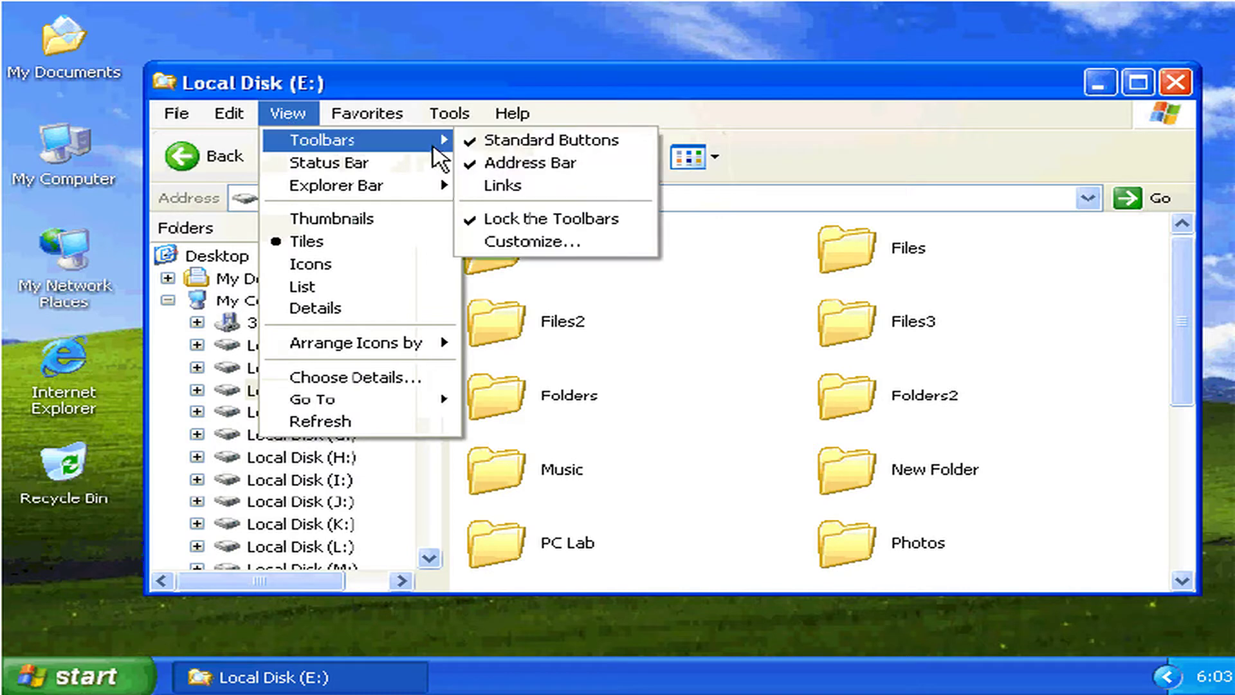
pyautogui.click(532, 254)
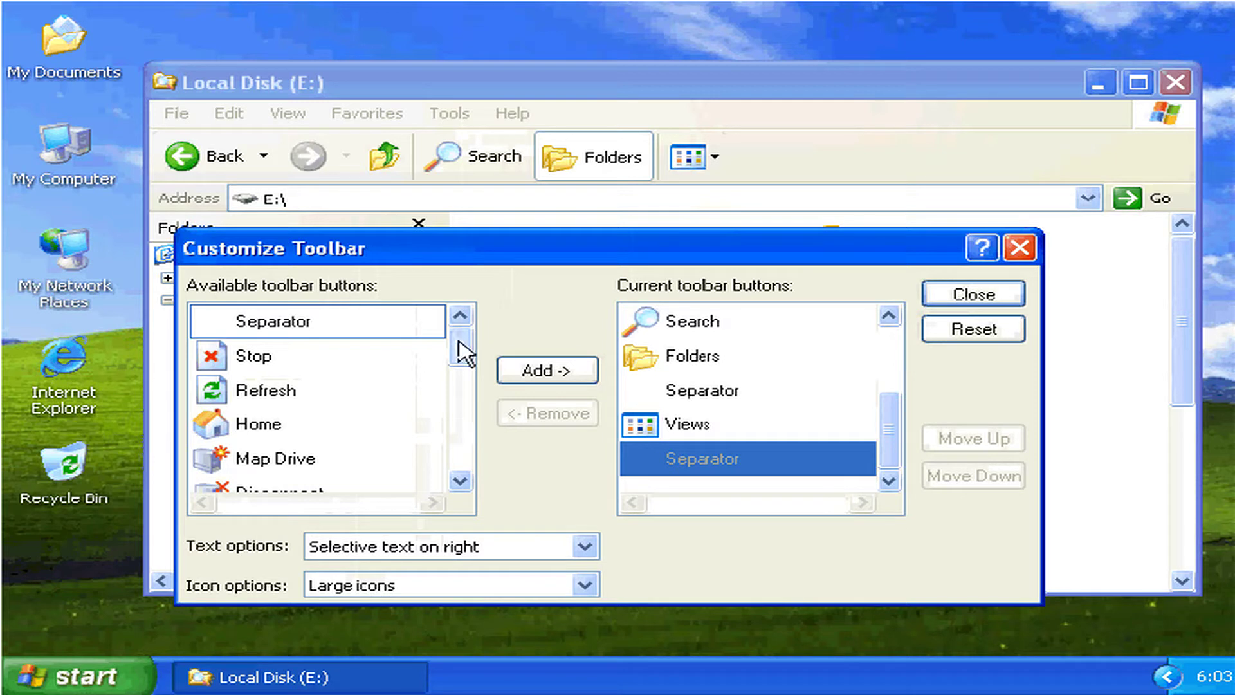
pyautogui.moveTo(460, 350); pyautogui.dragTo(465, 458)
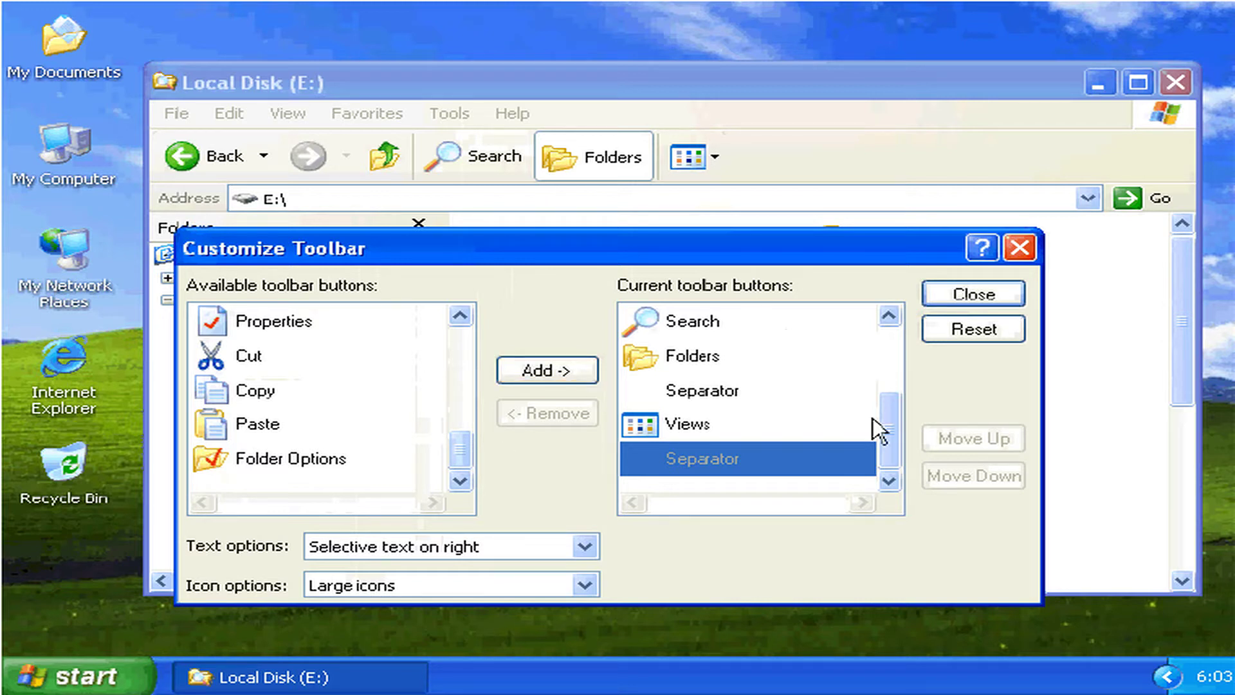
pyautogui.moveTo(893, 441)
pyautogui.mouseDown()
pyautogui.moveTo(893, 412)
pyautogui.moveTo(890, 466)
pyautogui.mouseUp()
pyautogui.click(241, 366)
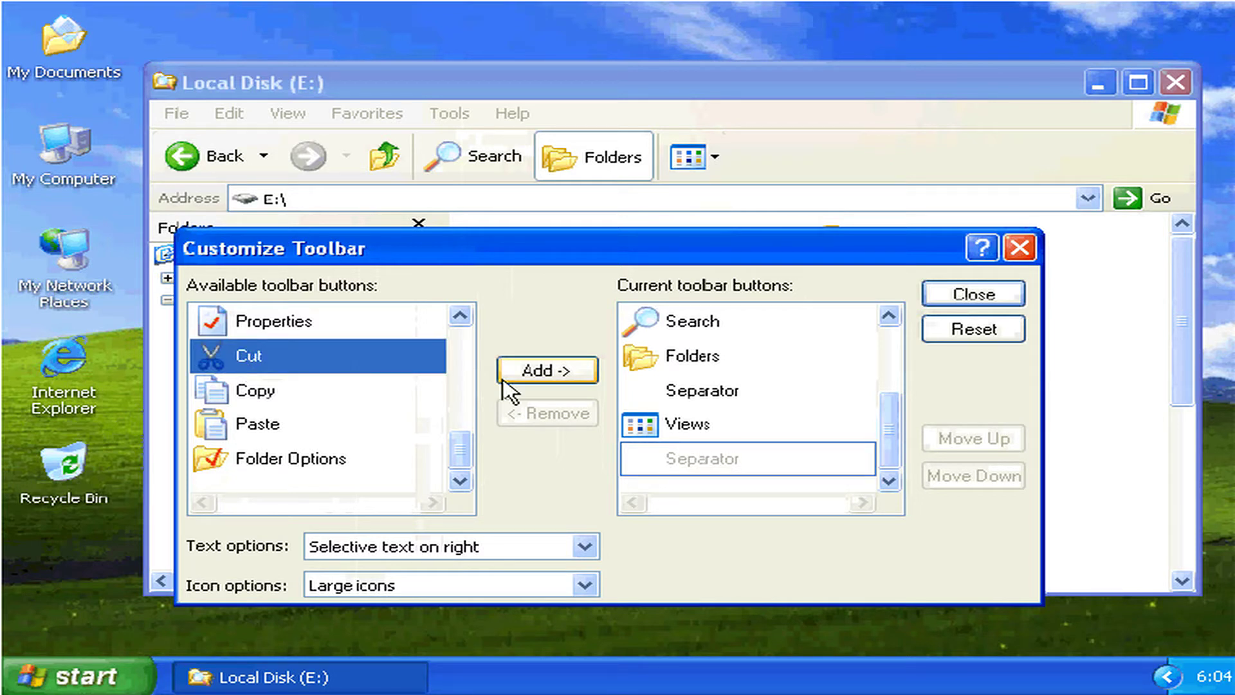
pyautogui.click(546, 379)
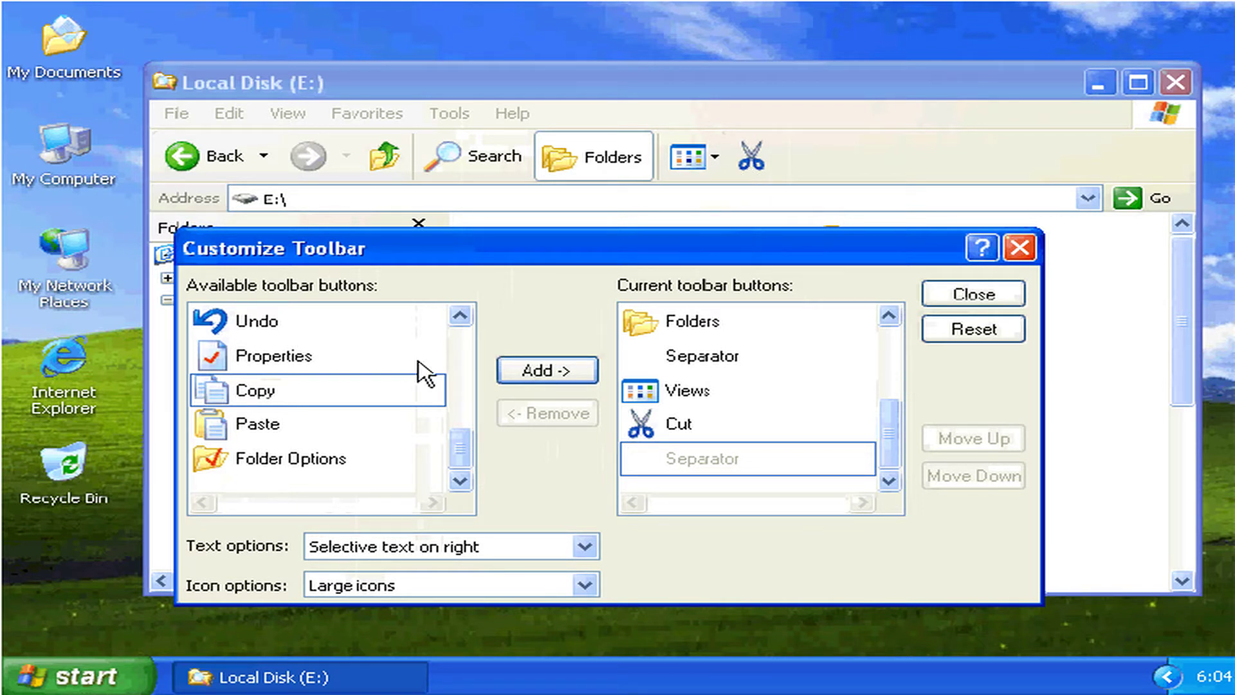
# Add the Copy, Paste and Delete buttons to the current toolbar after Cut
pyautogui.click(277, 402)
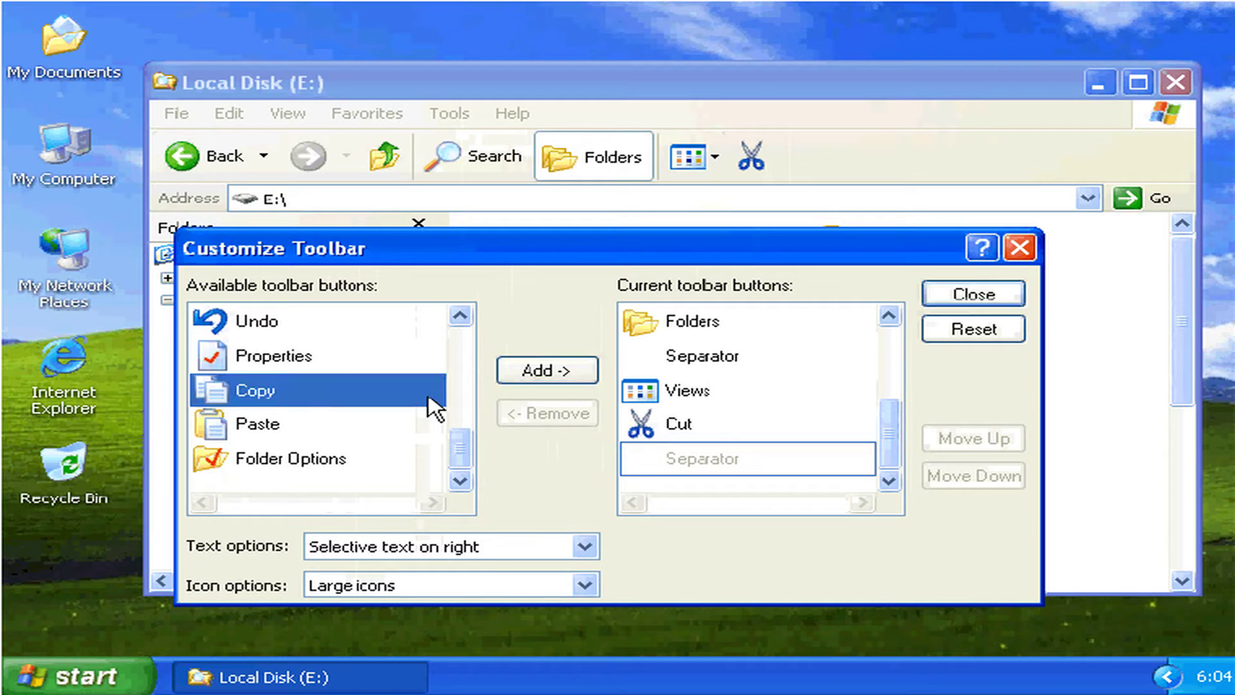
pyautogui.click(524, 373)
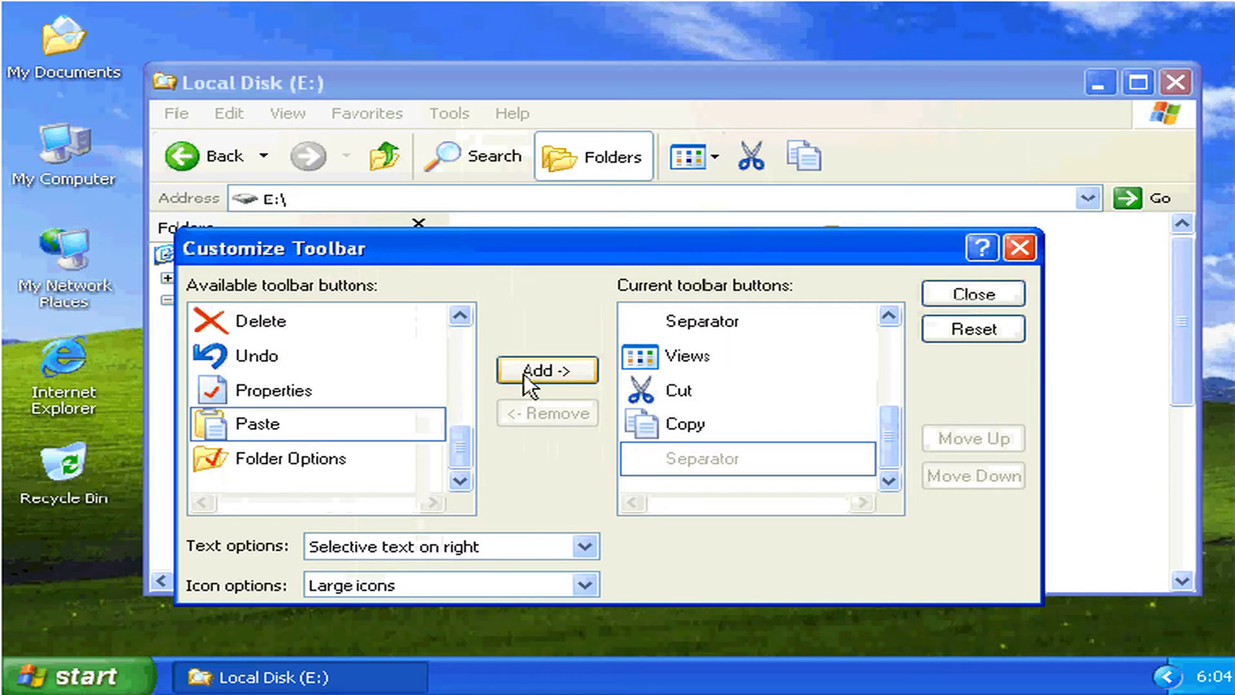
pyautogui.click(289, 427)
pyautogui.click(531, 375)
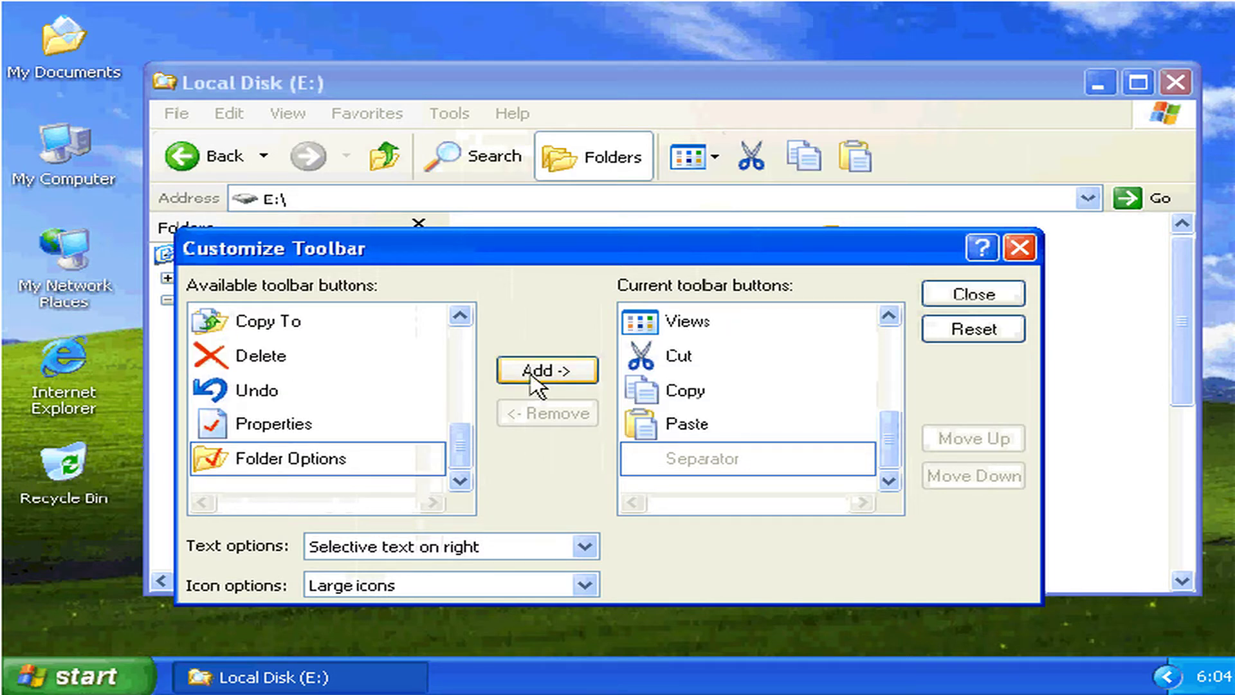
pyautogui.click(321, 359)
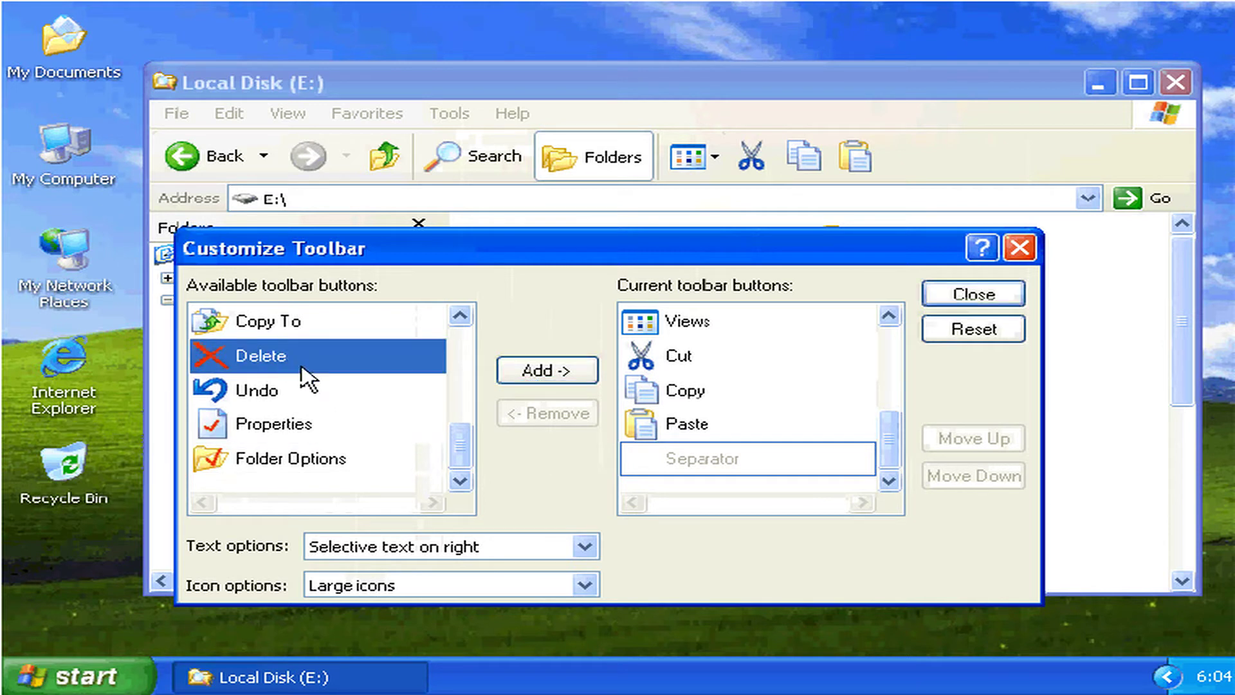
pyautogui.click(539, 372)
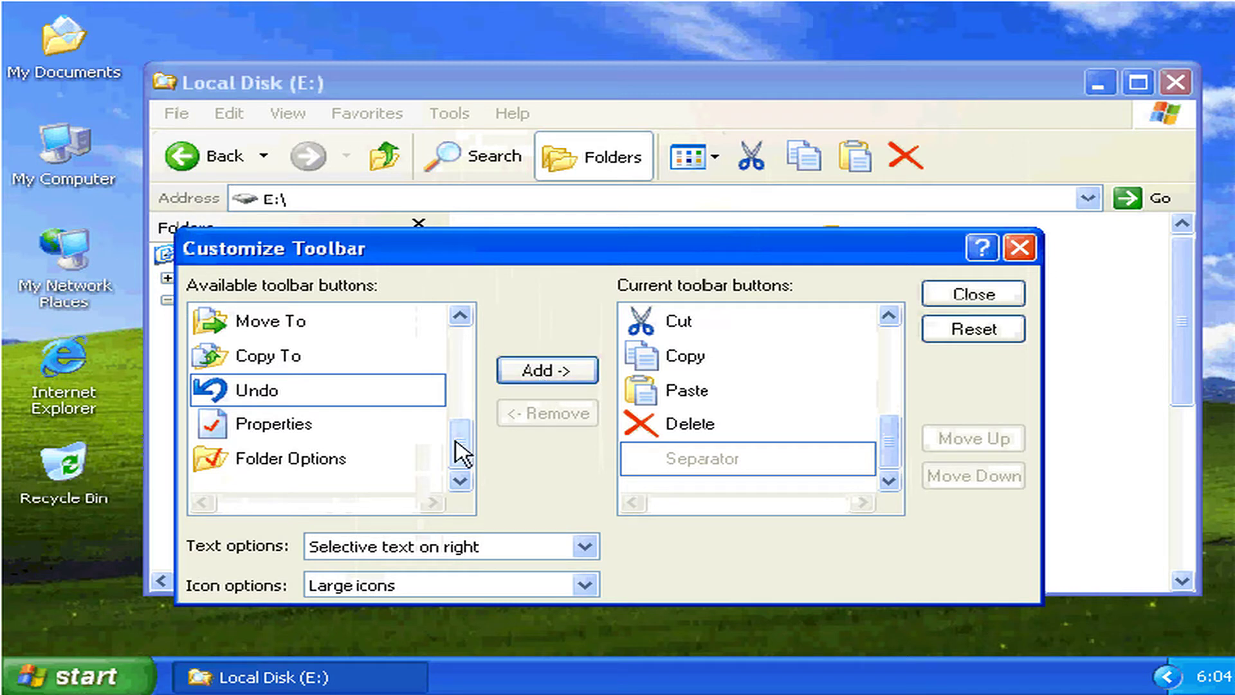
# Add a separator to the current toolbar and reorder it so it sits between Views and Cut
pyautogui.moveTo(455, 442); pyautogui.dragTo(461, 348)
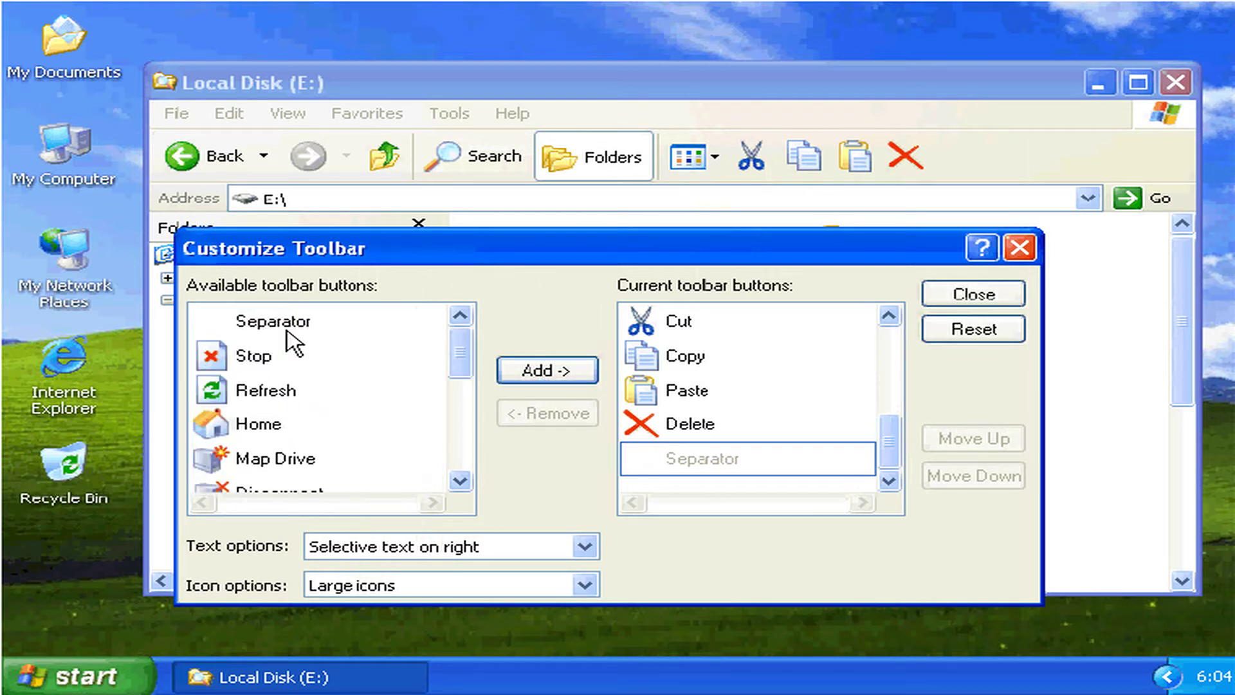
pyautogui.click(267, 327)
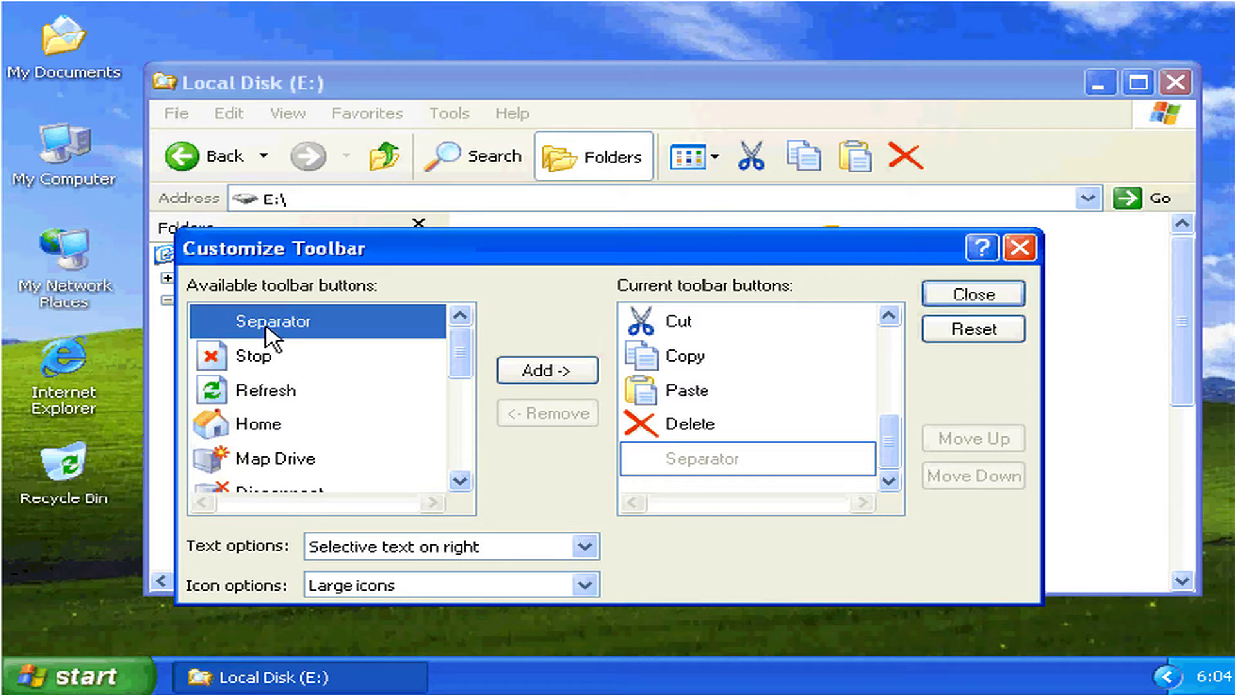
pyautogui.click(550, 371)
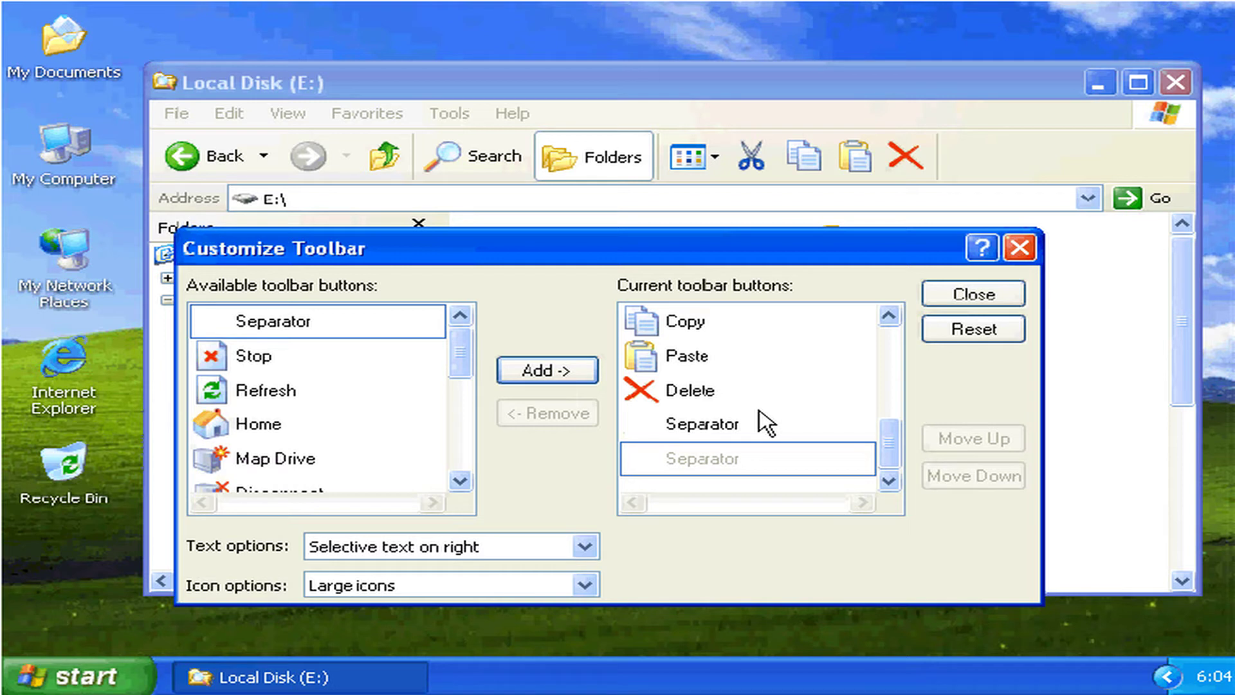
pyautogui.click(686, 429)
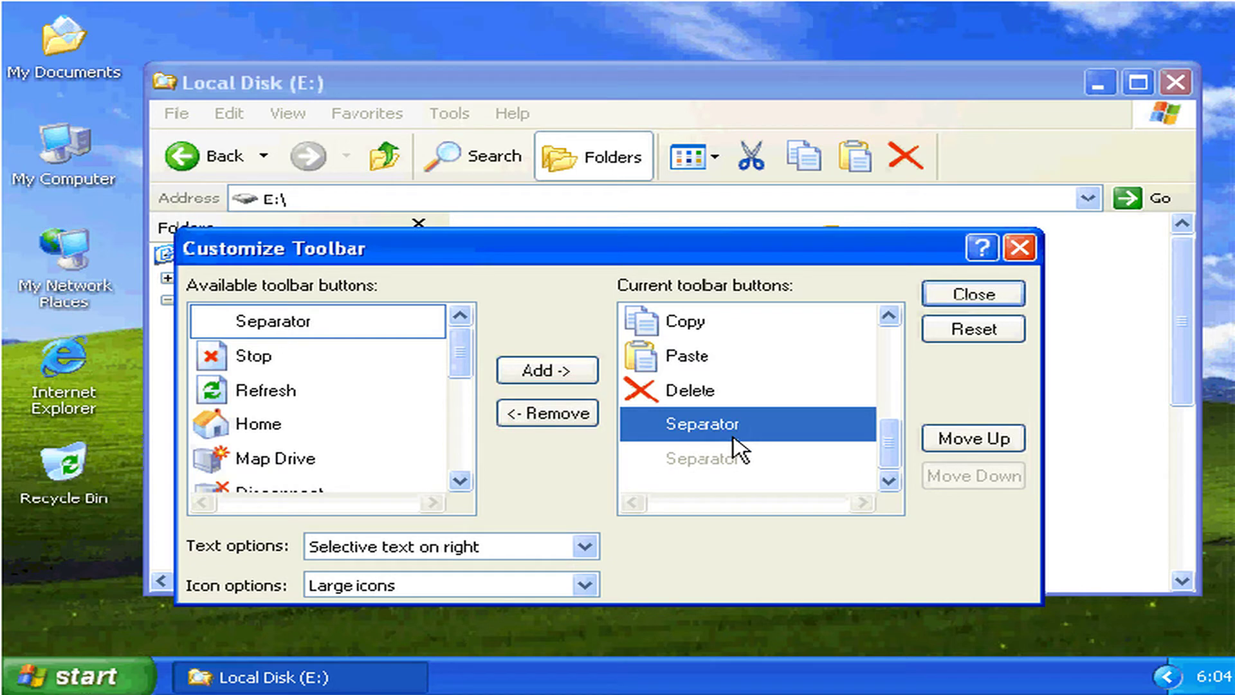
pyautogui.click(951, 444)
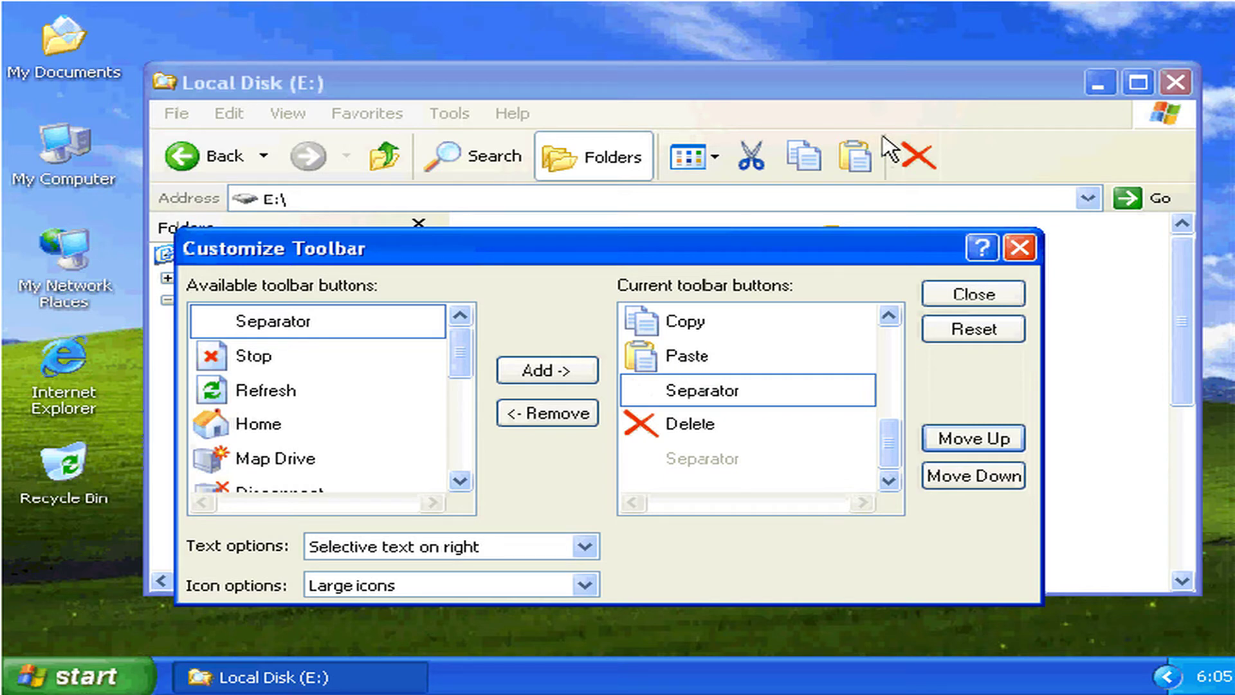
pyautogui.click(960, 441)
pyautogui.click(958, 443)
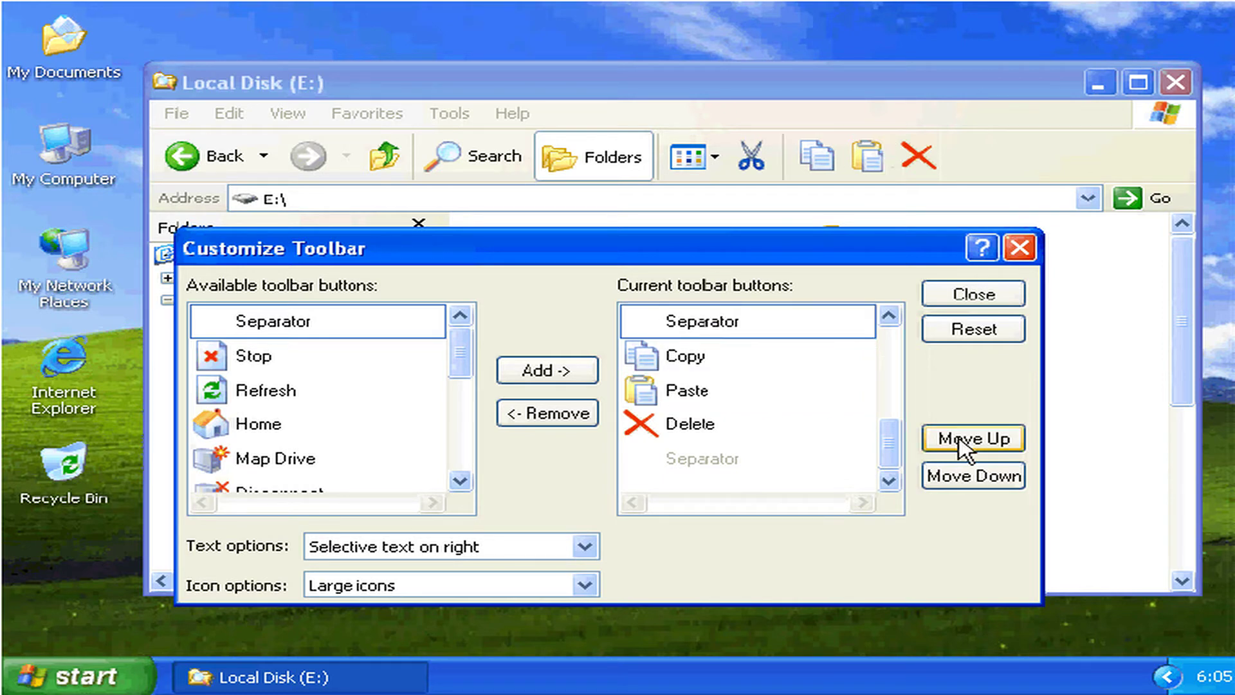
pyautogui.click(963, 443)
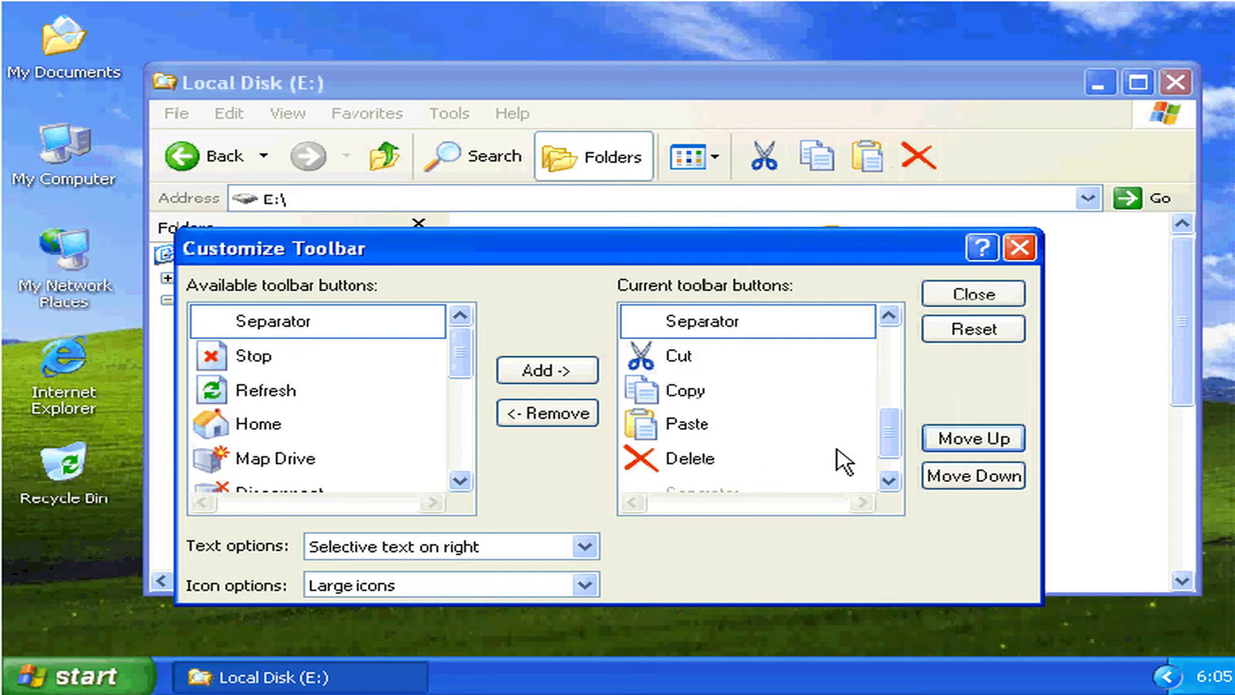
# Remove the Search button from the current toolbar
pyautogui.moveTo(888, 436); pyautogui.dragTo(881, 401)
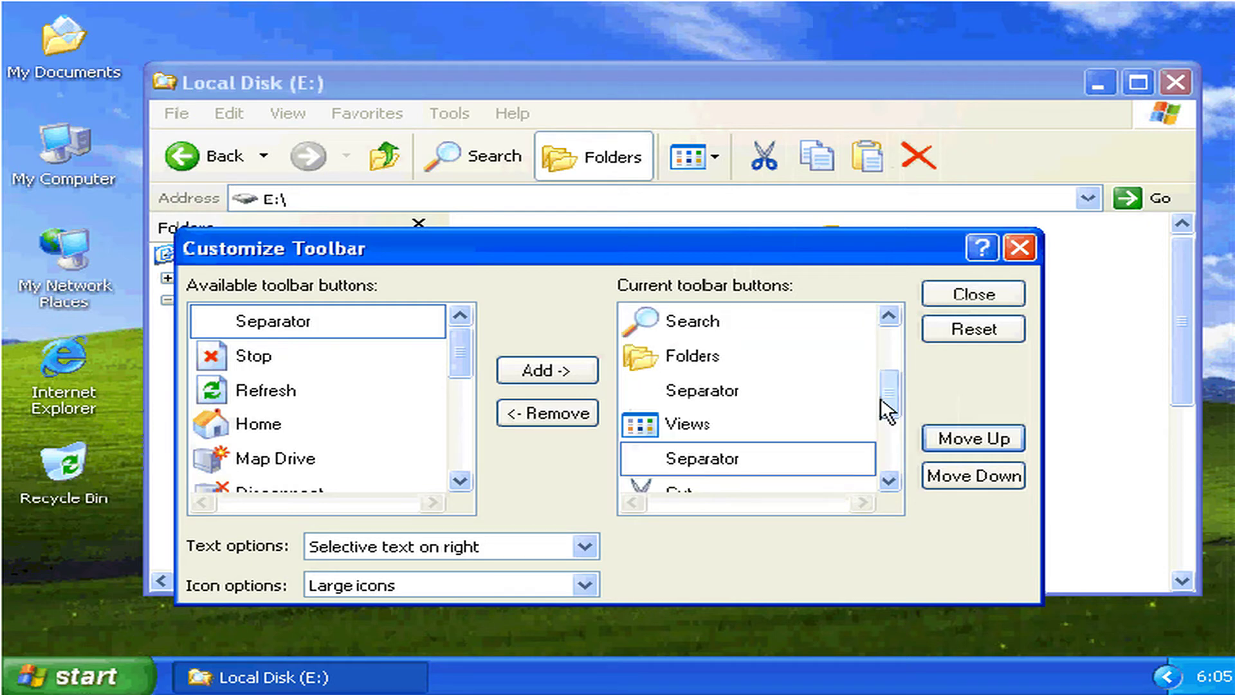
pyautogui.click(671, 329)
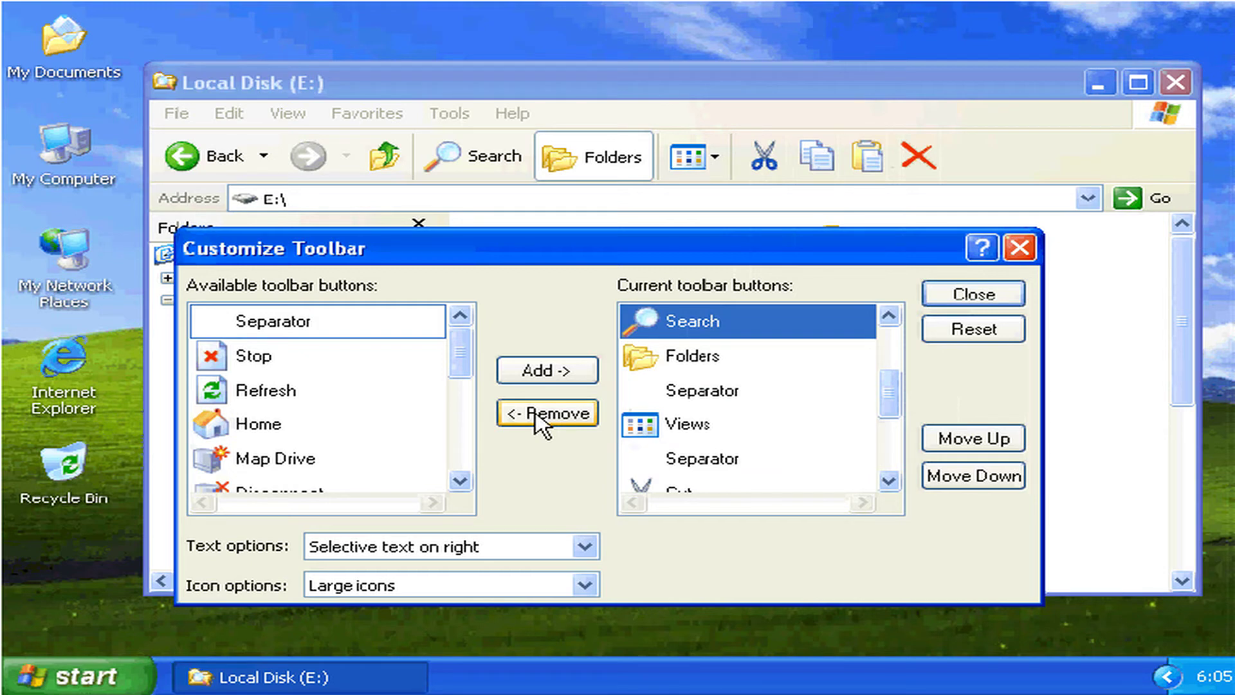
pyautogui.click(535, 414)
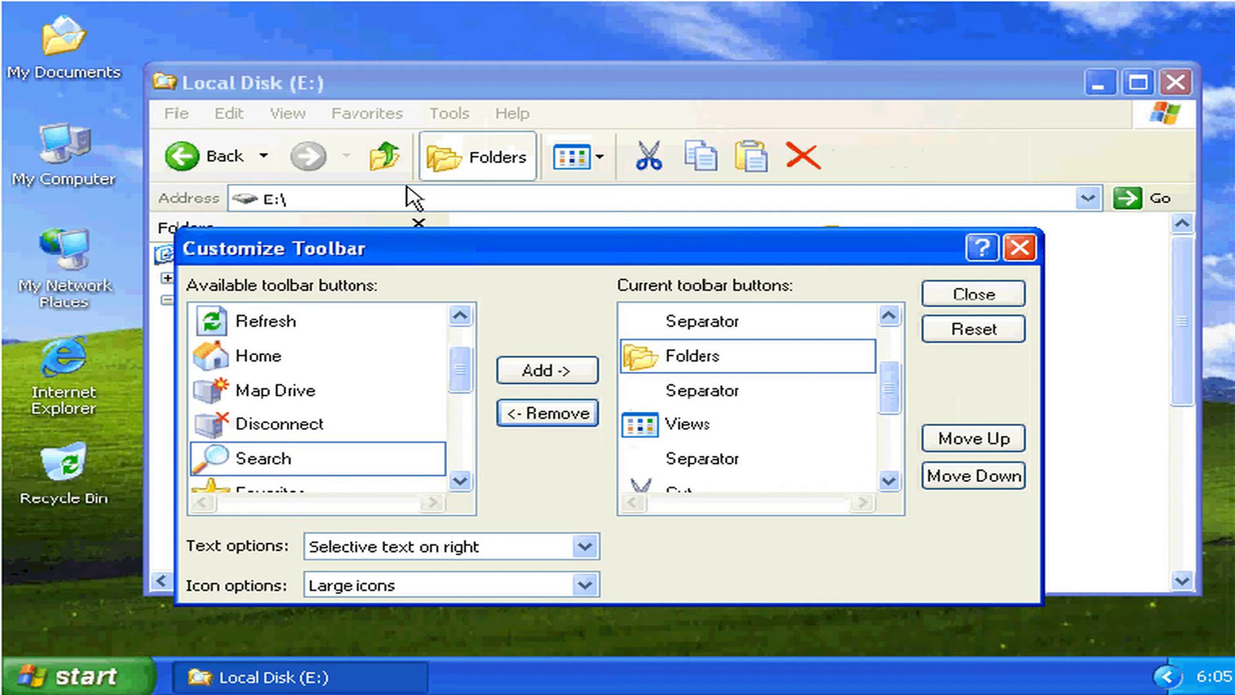
# Try the Show text labels option for the toolbar buttons, and set the text option to No text labels
pyautogui.click(584, 546)
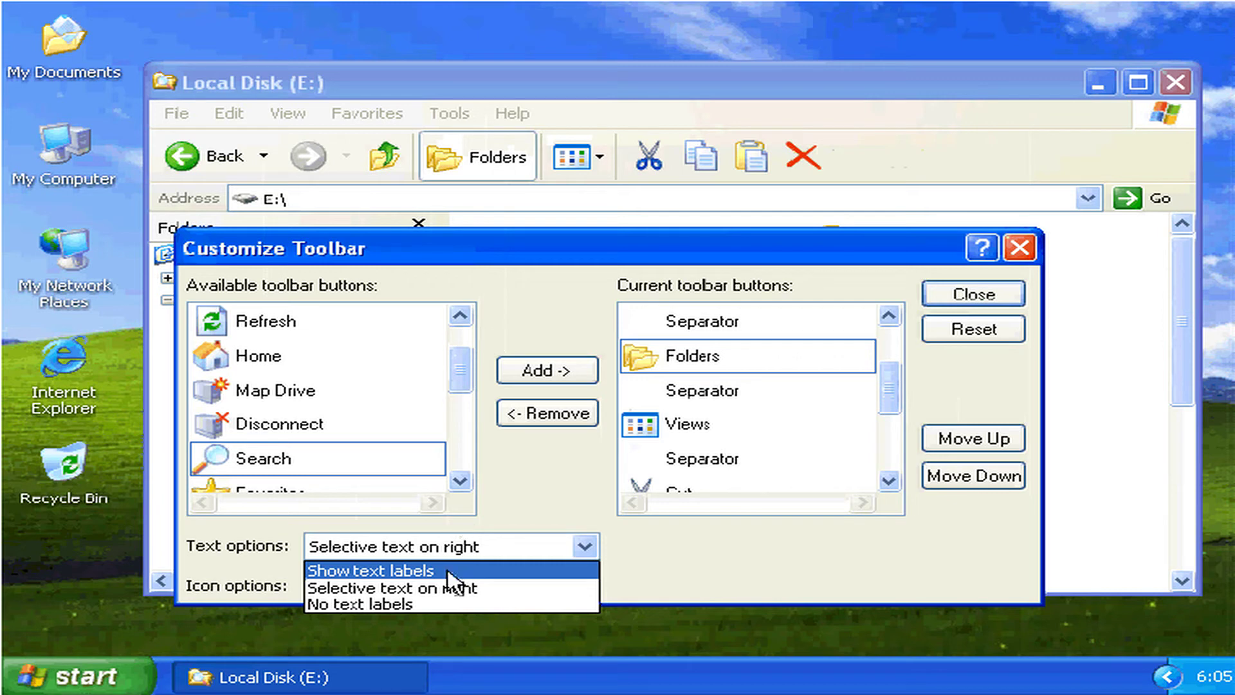
pyautogui.click(364, 571)
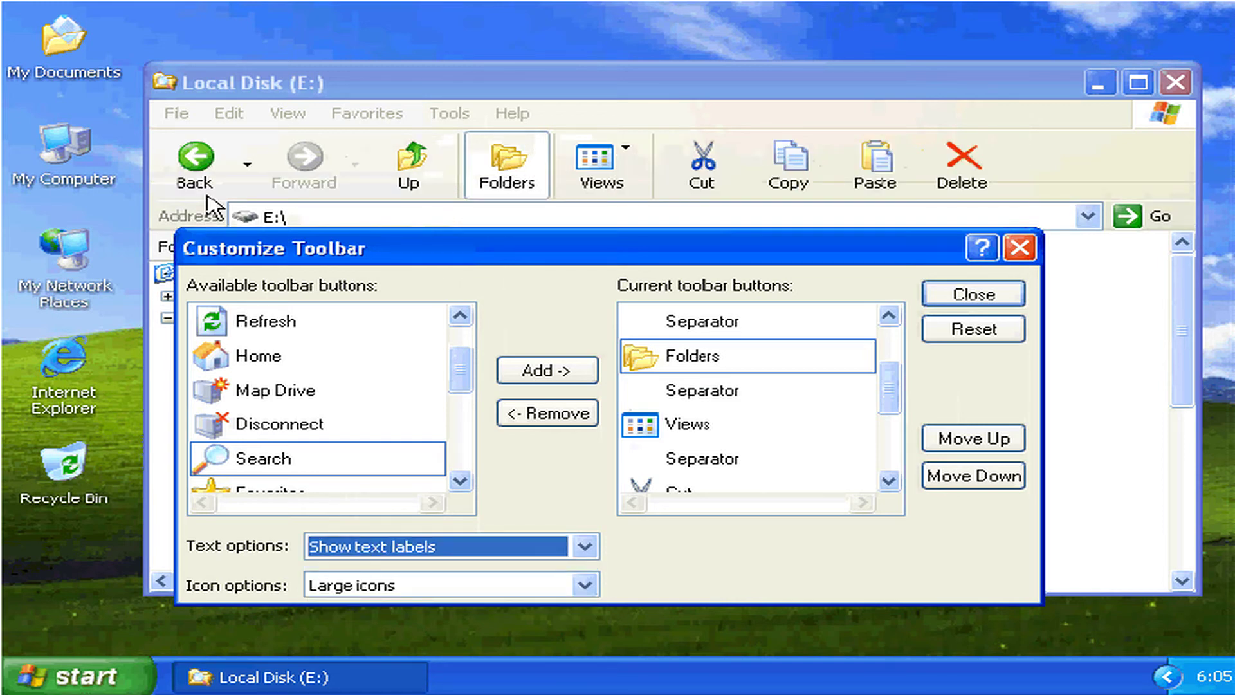
pyautogui.click(429, 545)
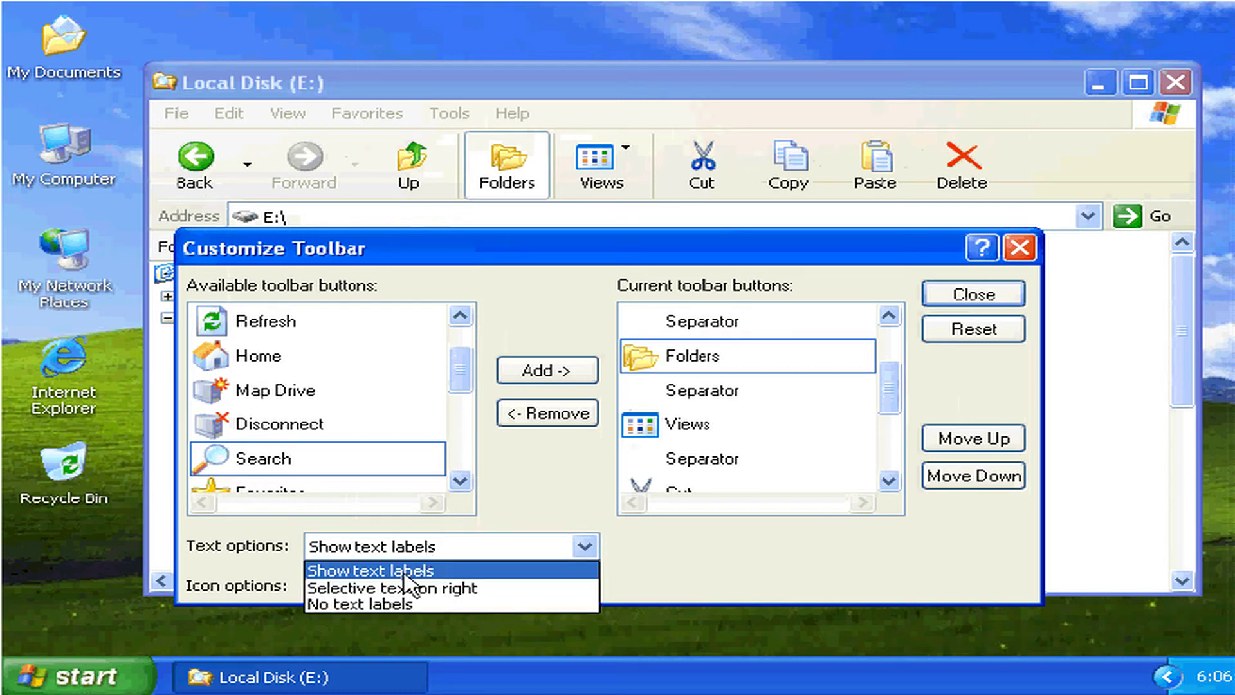
pyautogui.click(359, 603)
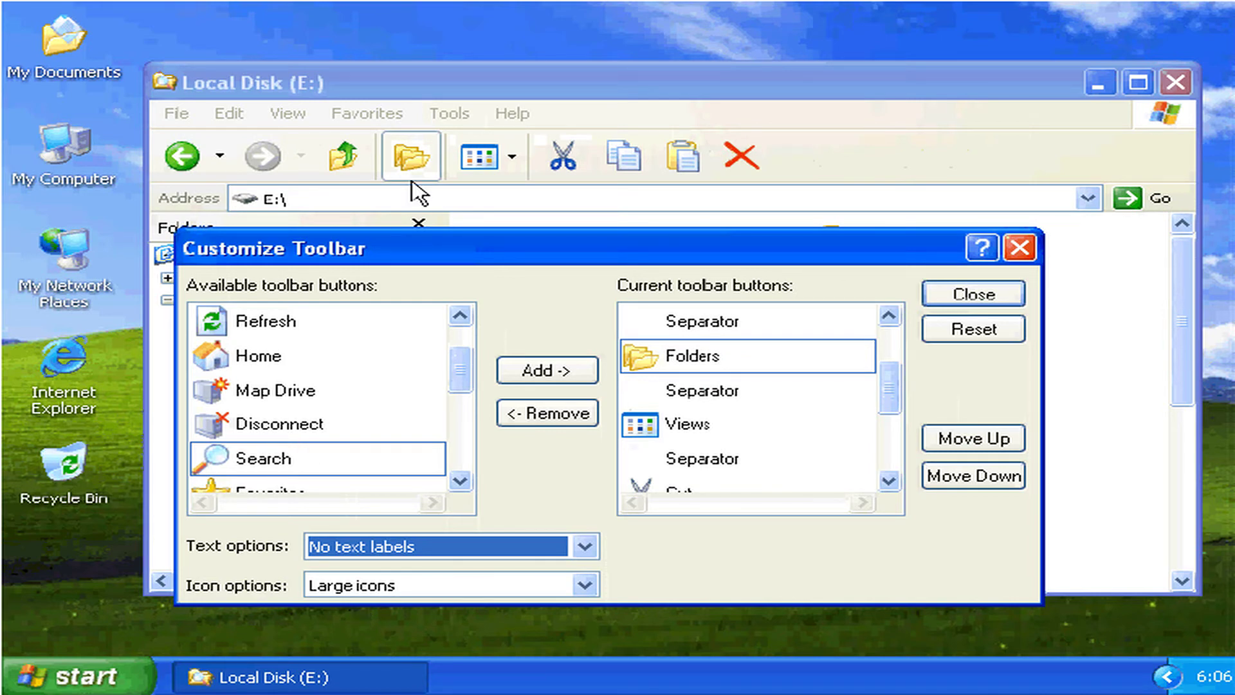
# Set the toolbar's icon option to Small icons and finish customizing the toolbar
pyautogui.click(420, 587)
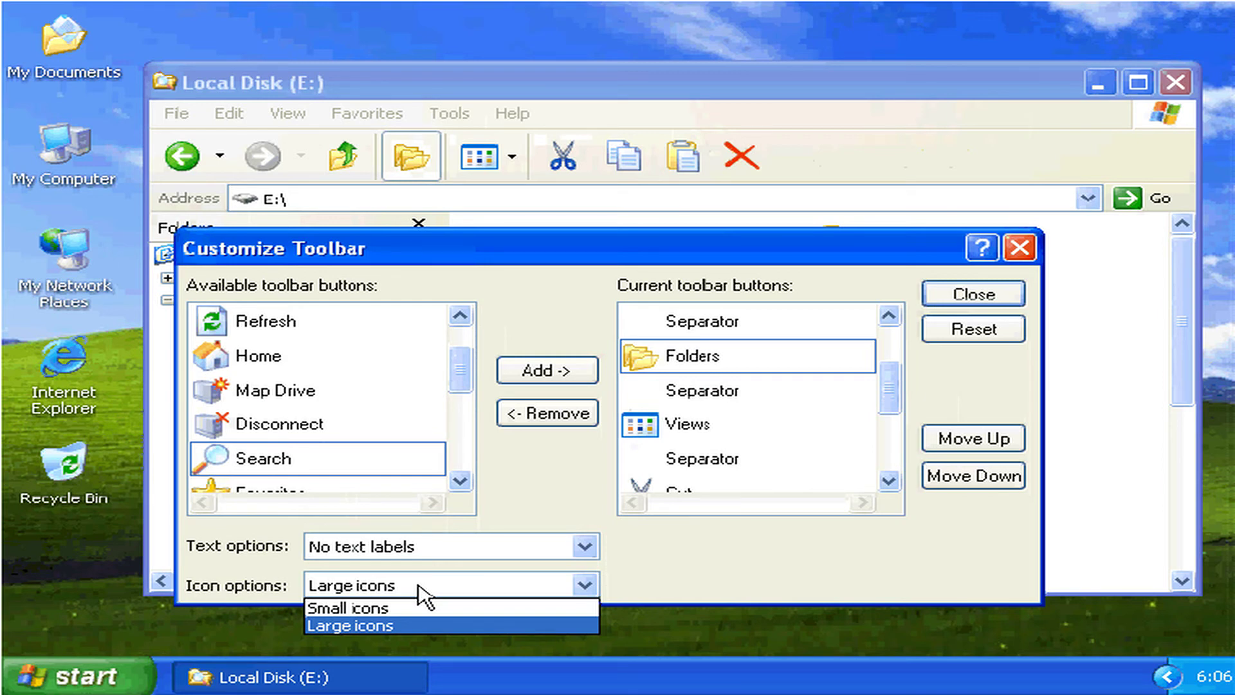
pyautogui.click(356, 608)
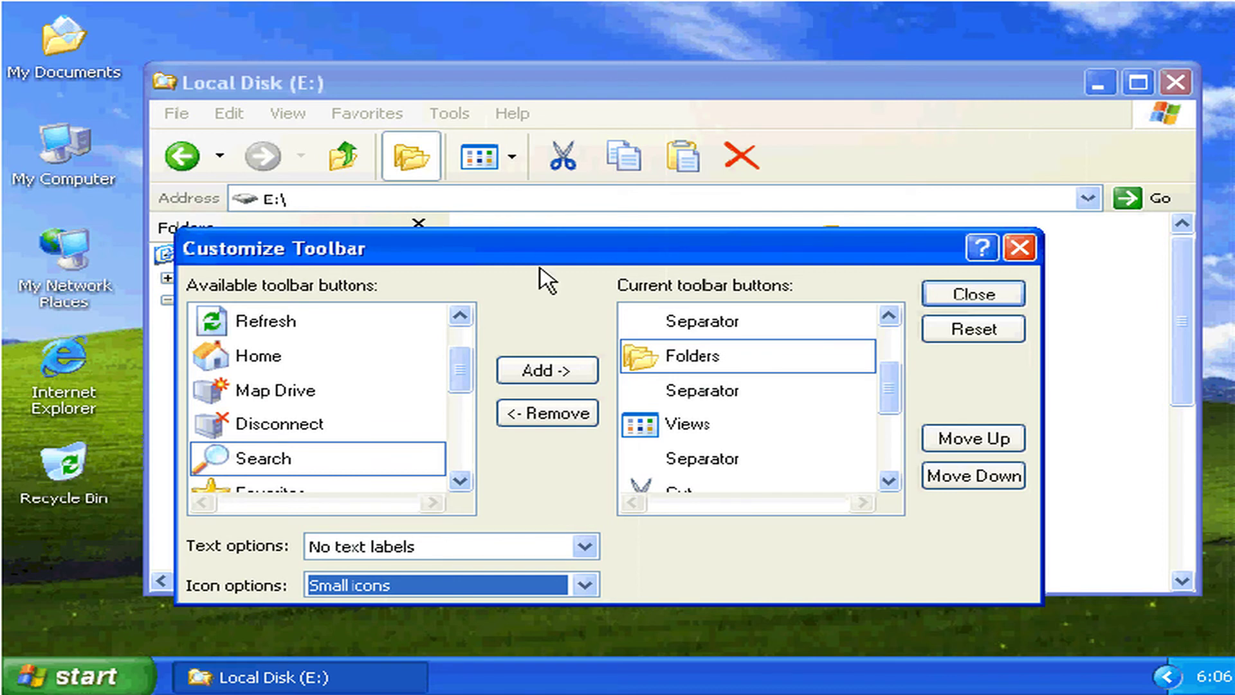
pyautogui.click(974, 296)
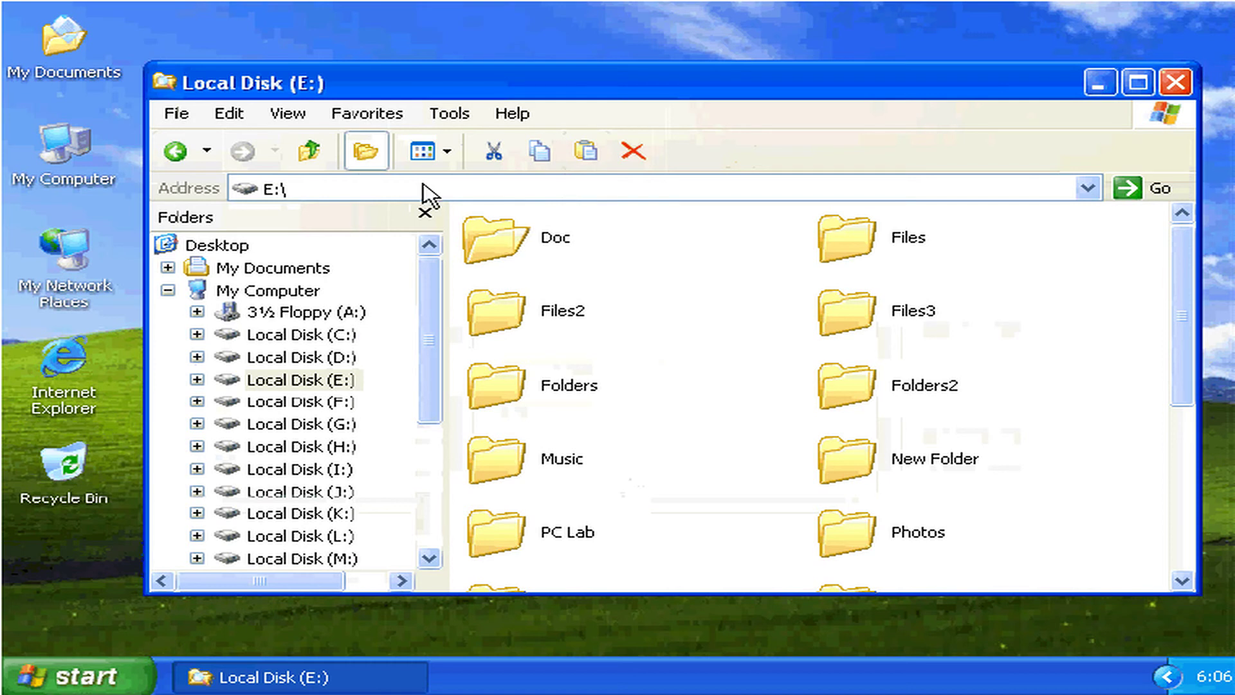
# Show the Status Bar in the E: drive window
pyautogui.click(287, 115)
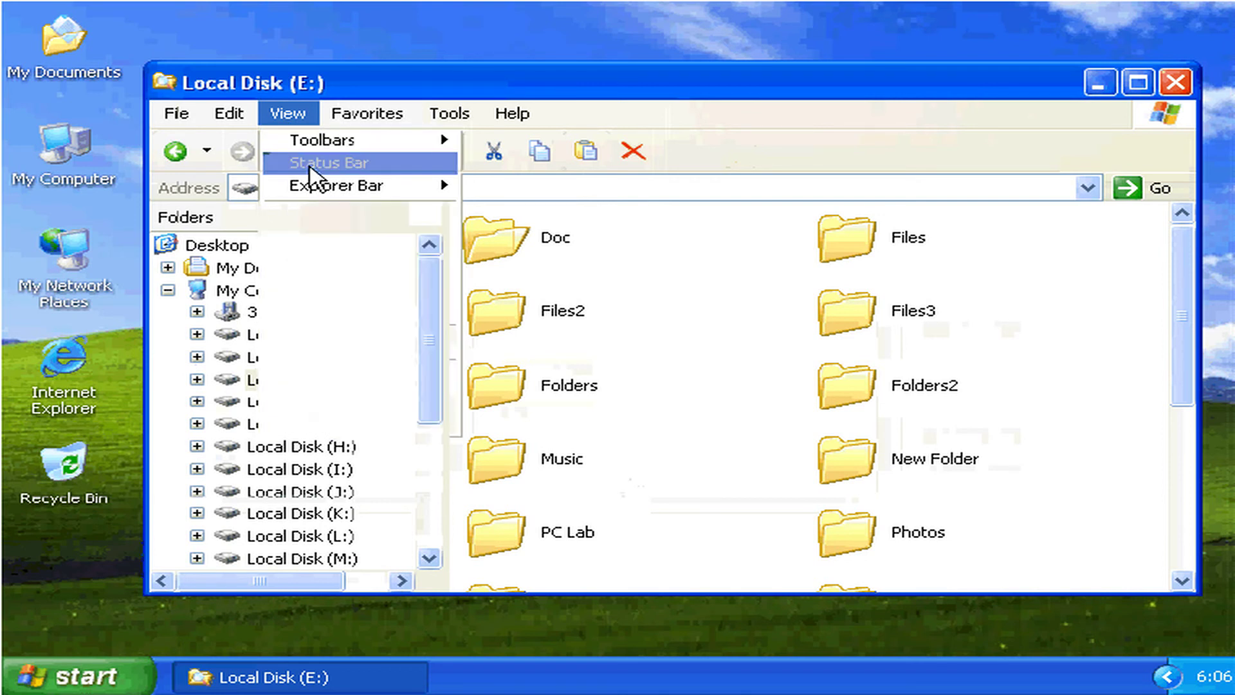
pyautogui.click(311, 166)
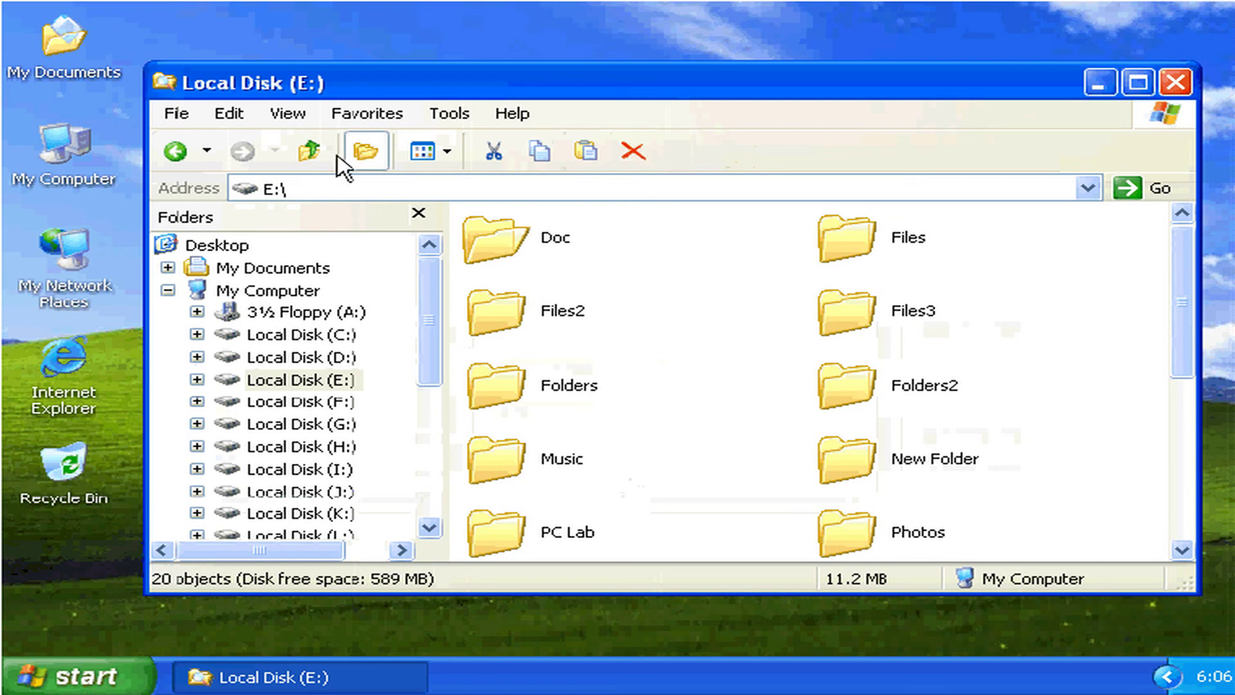
# Unlock the toolbars and move the Address bar onto the standard buttons row, just after the Delete button
pyautogui.click(287, 114)
pyautogui.moveTo(302, 145)
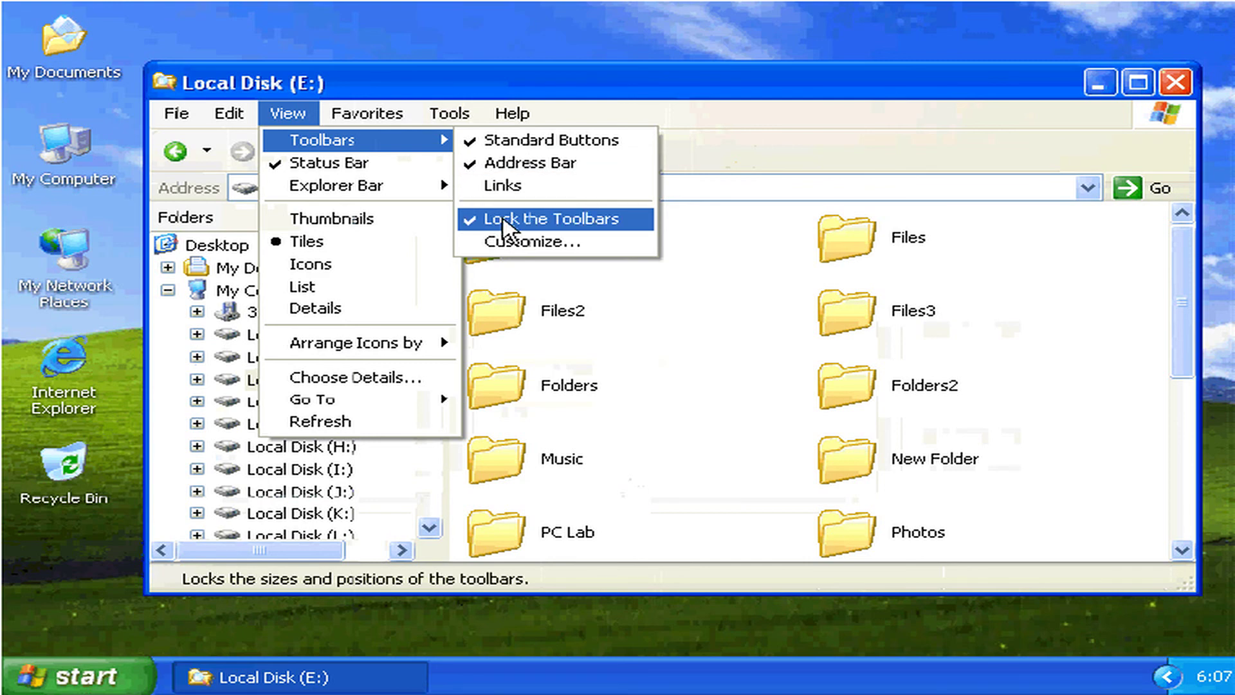
pyautogui.click(503, 219)
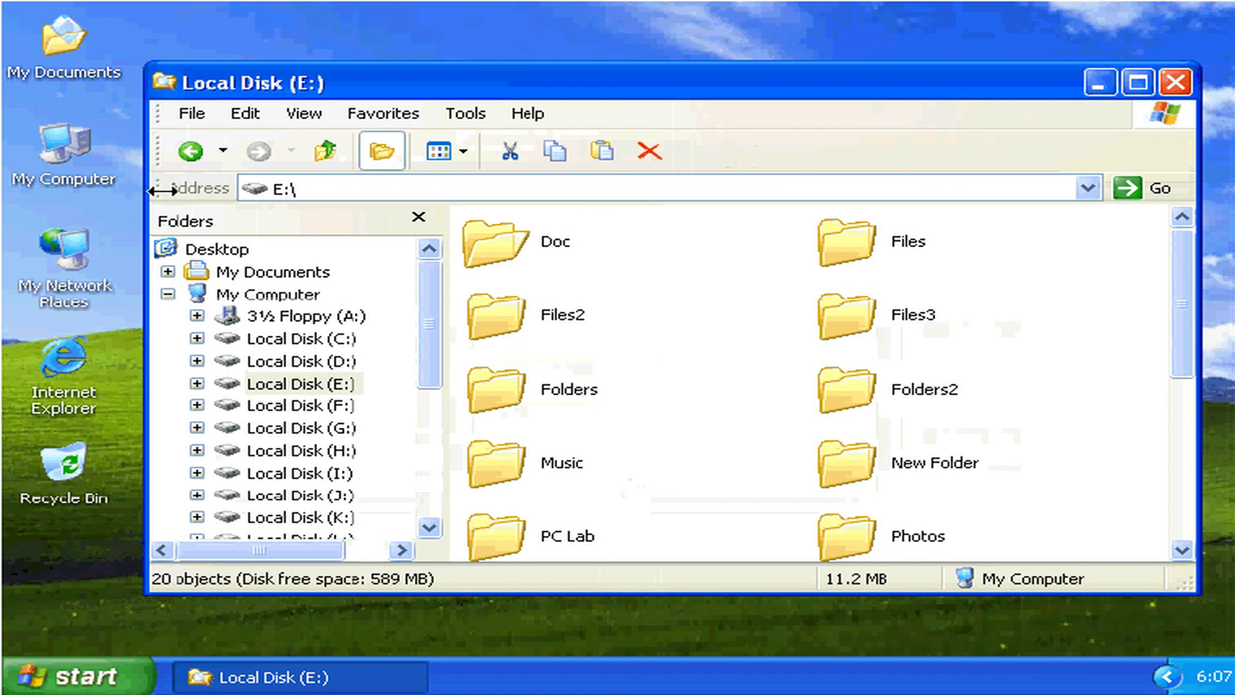
pyautogui.moveTo(162, 190); pyautogui.dragTo(710, 155)
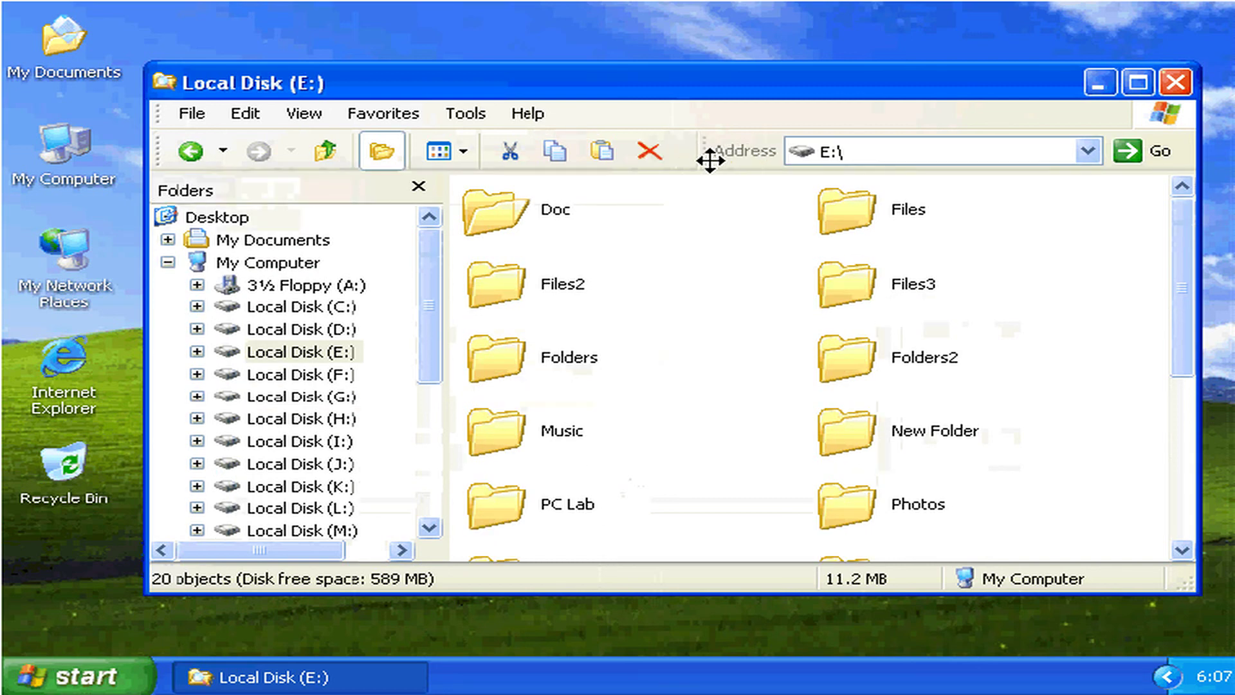